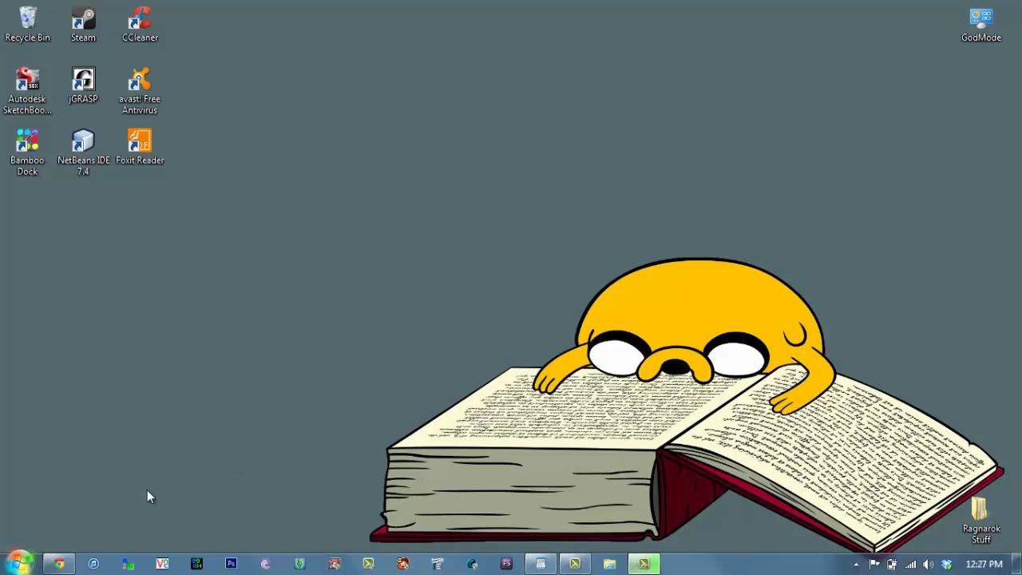
Step: Drag Documents from Start onto the taskbar Explorer icon to pin it, then open and close Libraries
click(16, 565)
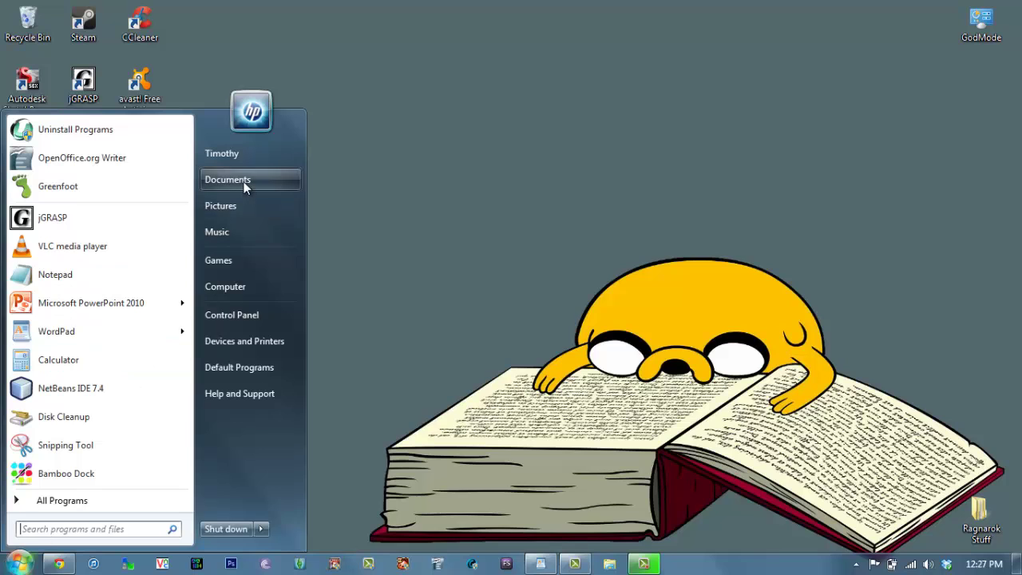
drag(243, 180, 701, 568)
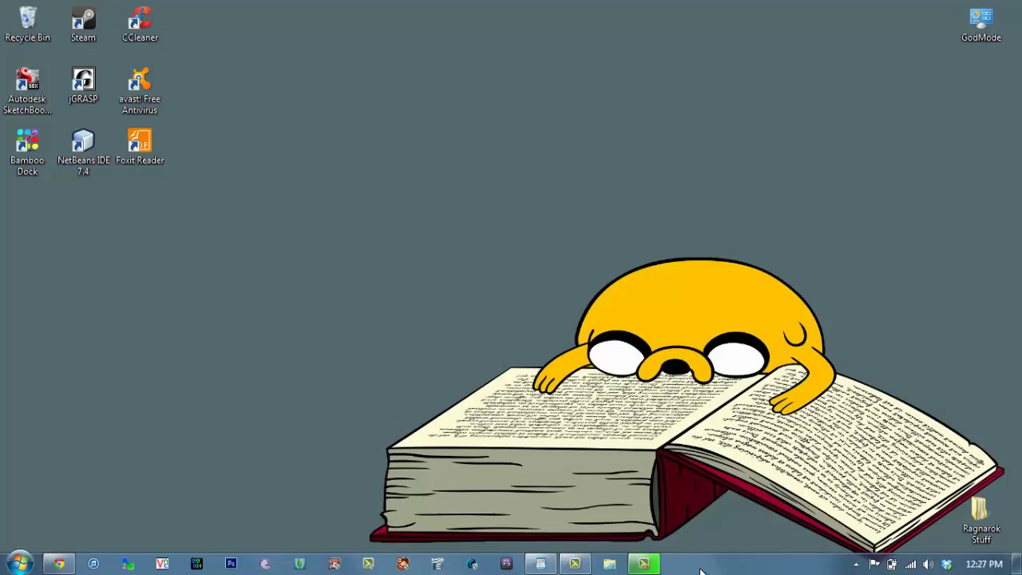
click(410, 388)
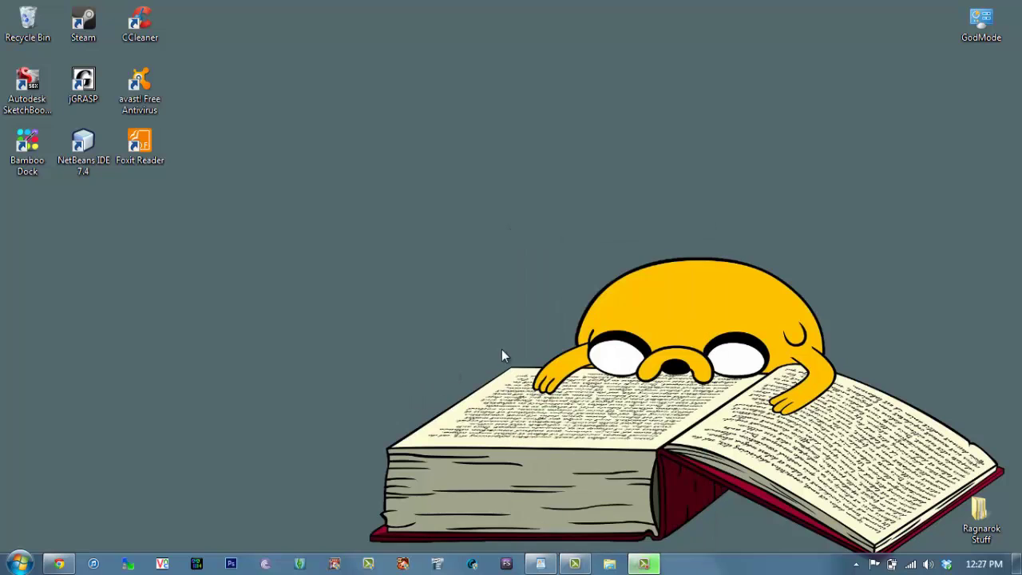
click(611, 565)
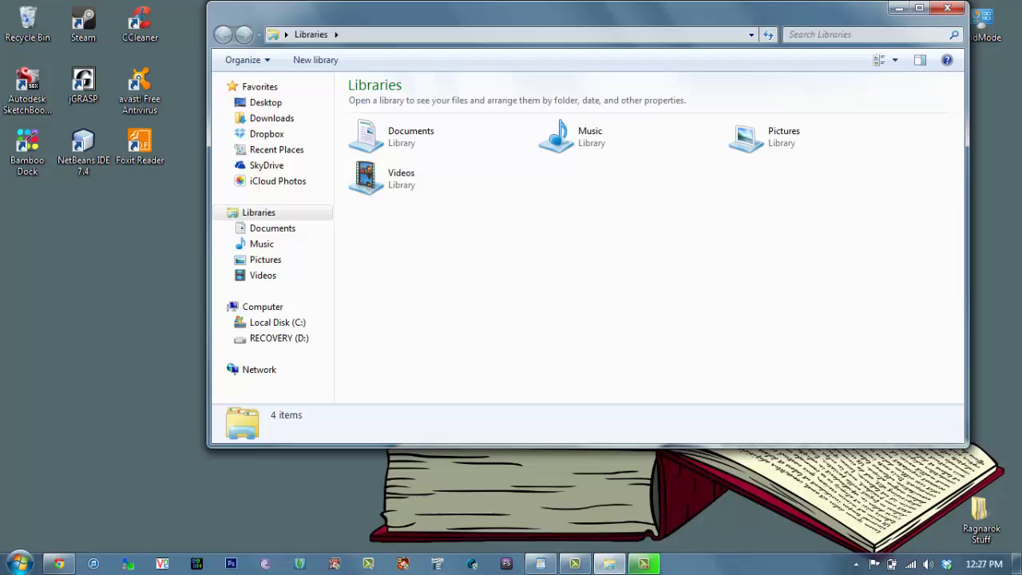
click(944, 9)
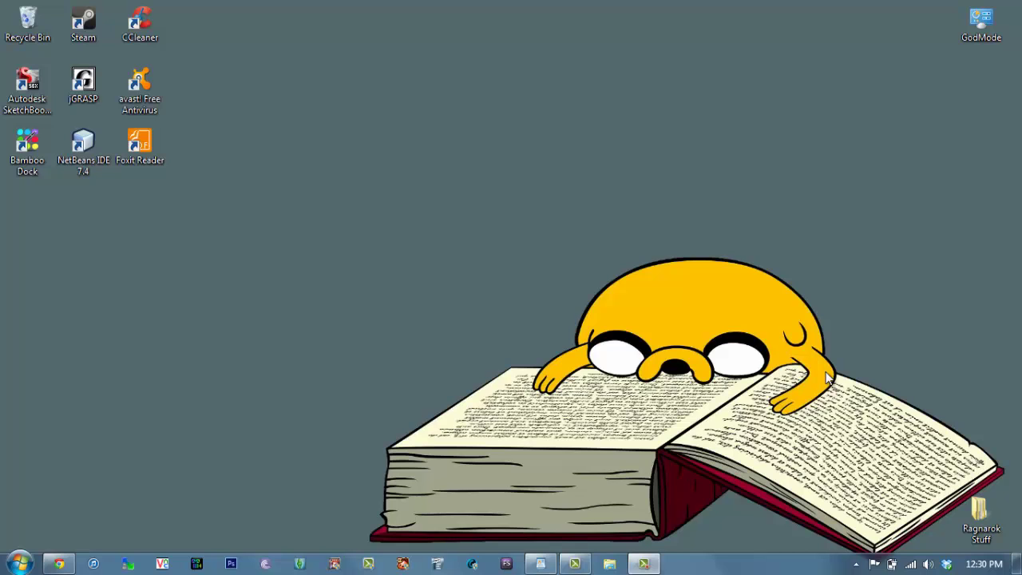
right_click(122, 151)
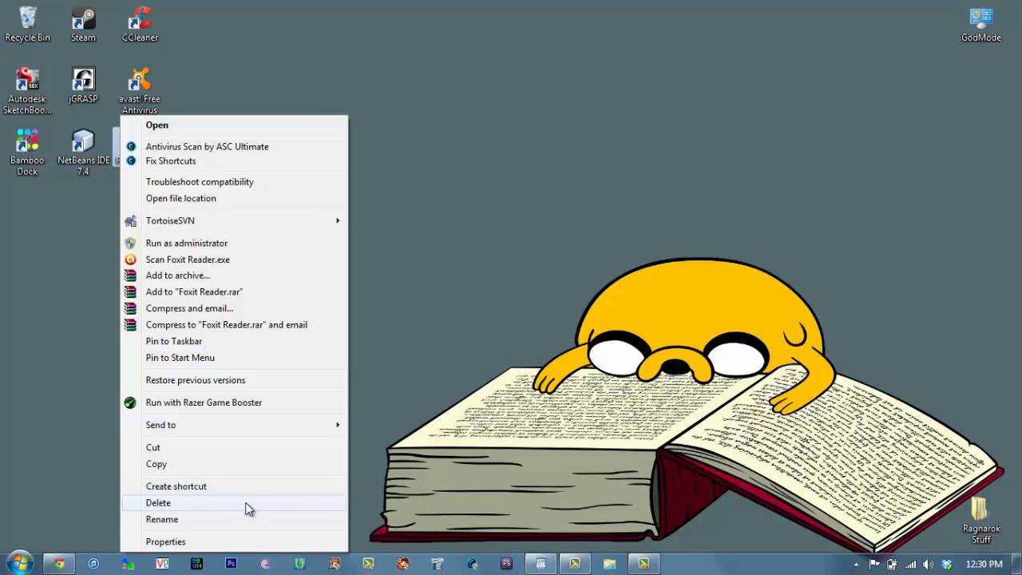
click(542, 244)
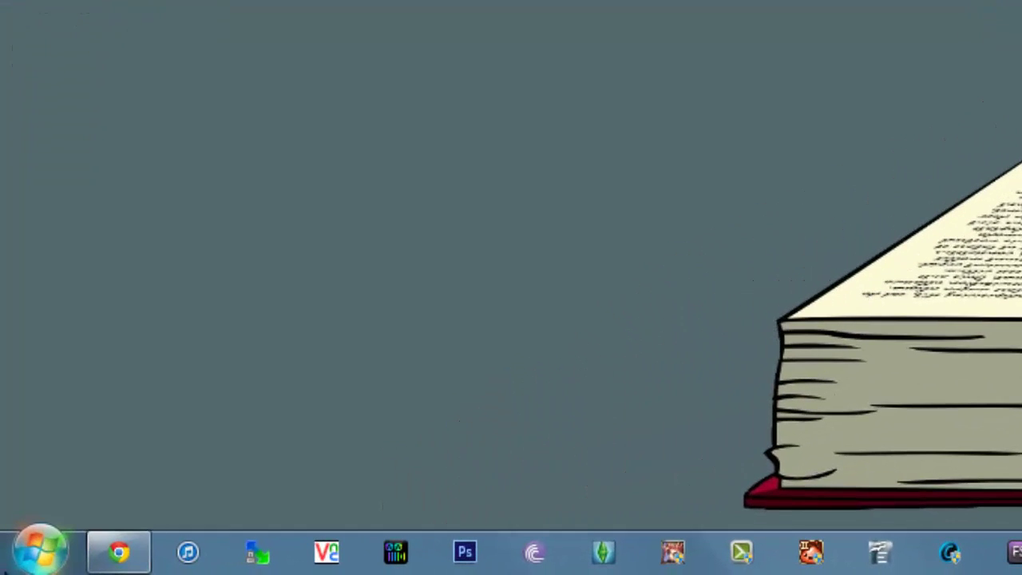
Step: Launch Command Prompt by searching cmd from the Start menu
click(39, 551)
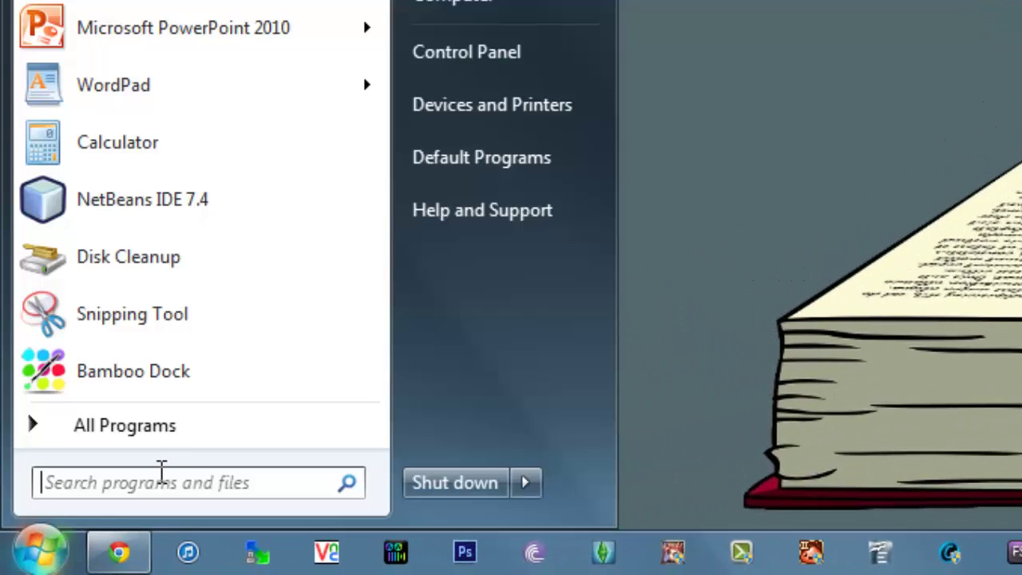
text(cmd)
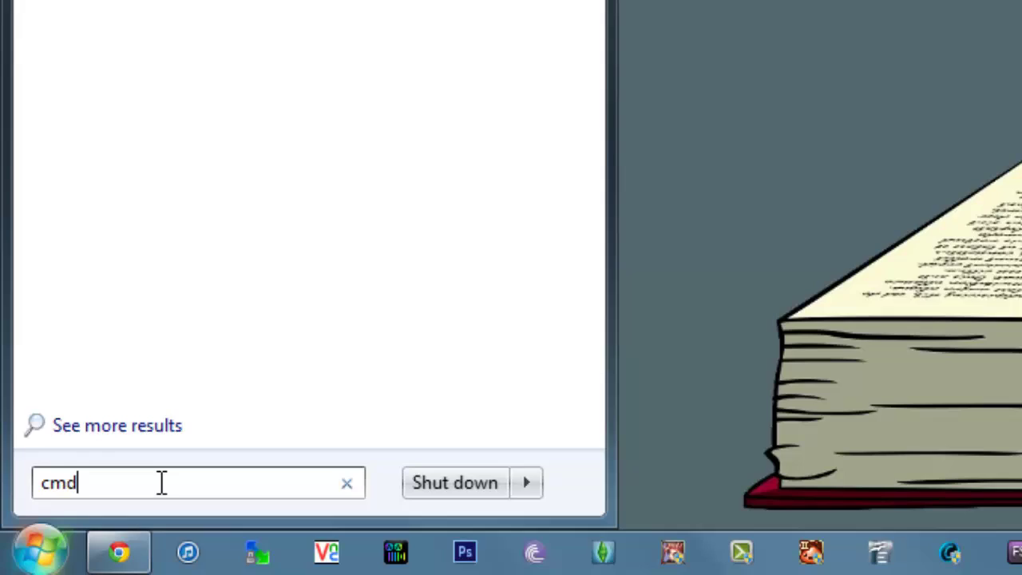
key(Return)
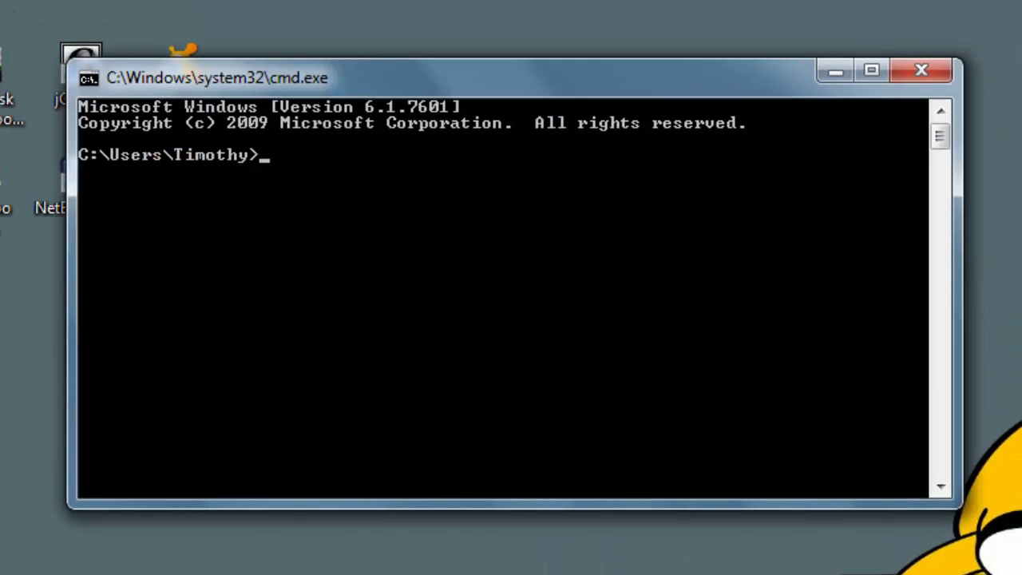
Step: Write cipher /w:C at the prompt after confirming the drive letter in Computer
text(cipher )
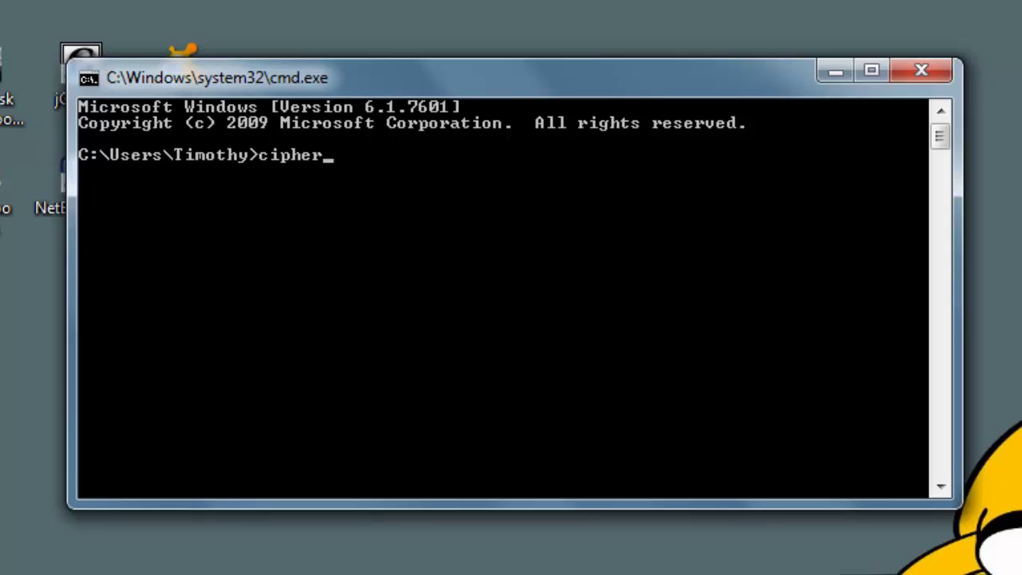
text(/w:)
key(super)
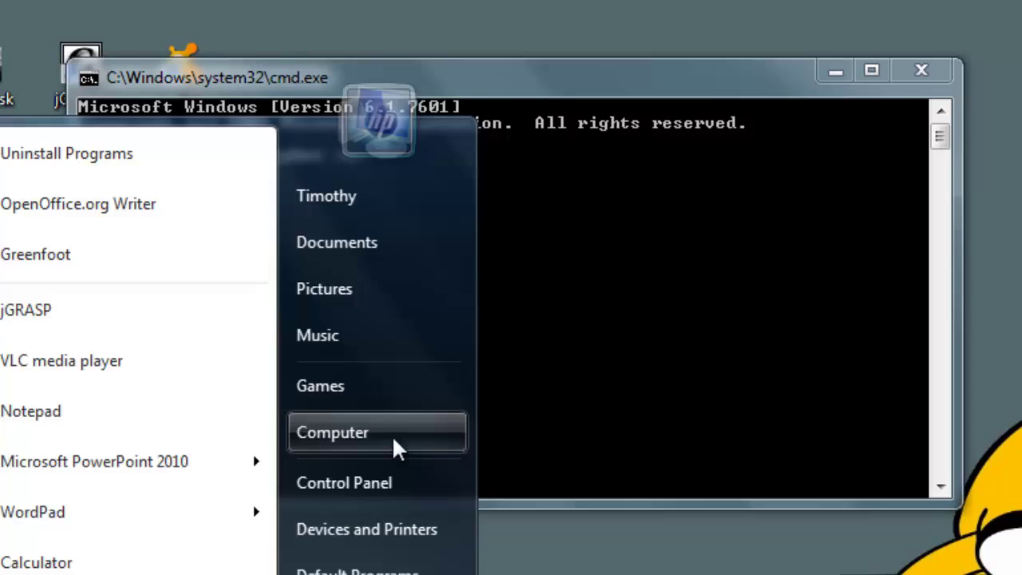
click(396, 443)
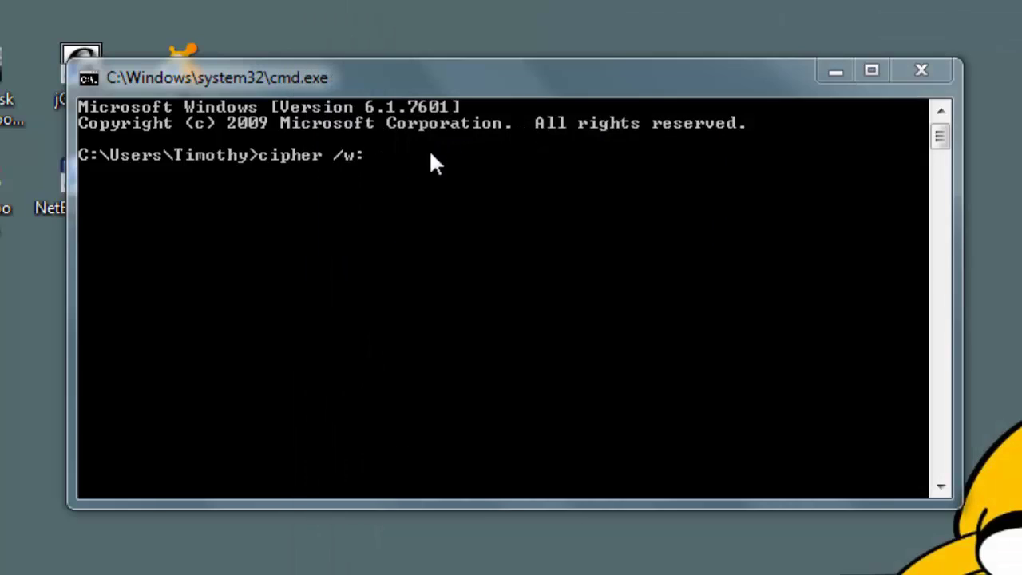
click(416, 159)
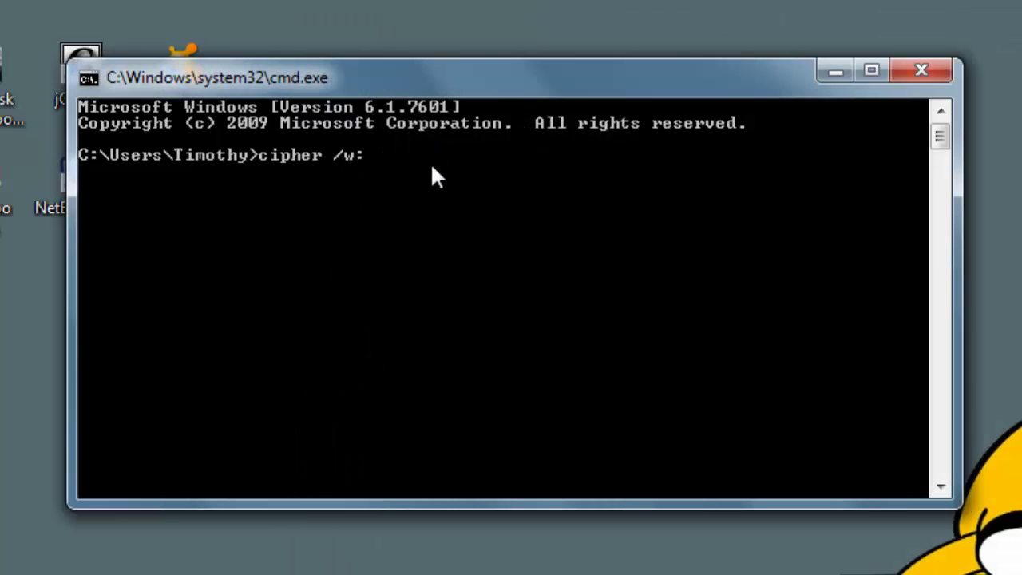
text(C)
Step: Close Command Prompt, then snap Chrome to the right half, restore it, and maximize it
click(939, 76)
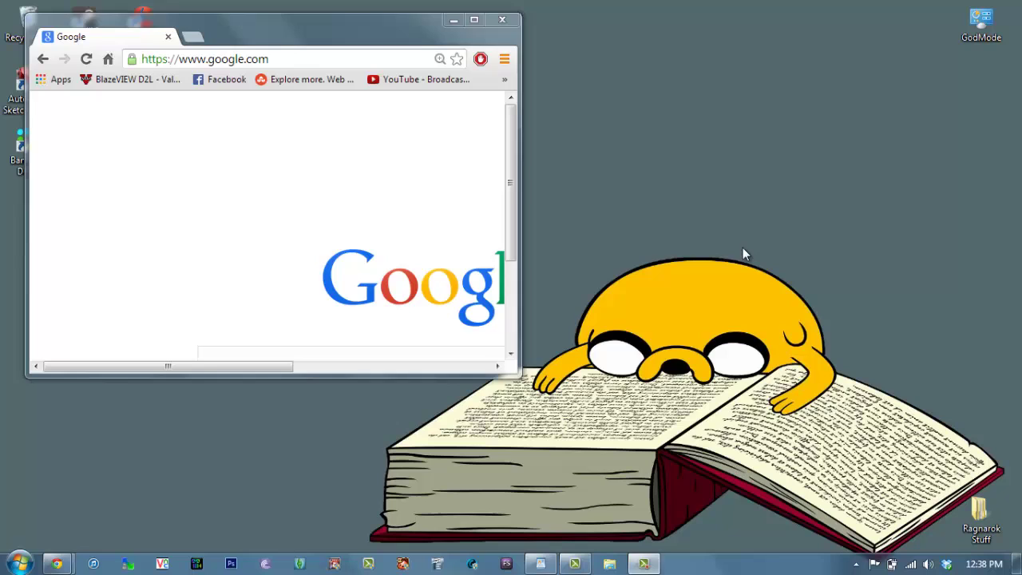
click(334, 194)
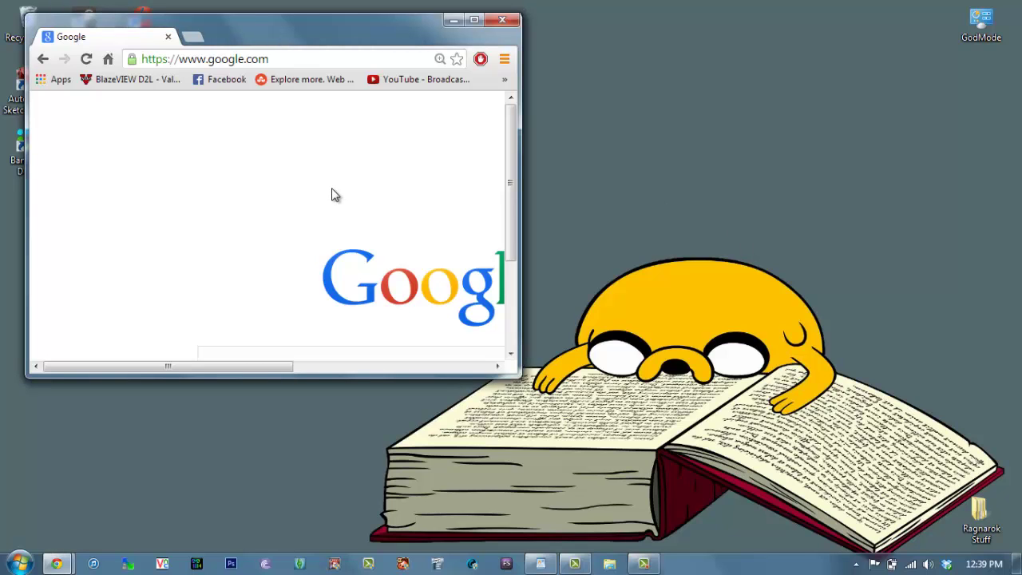
key(super+Right)
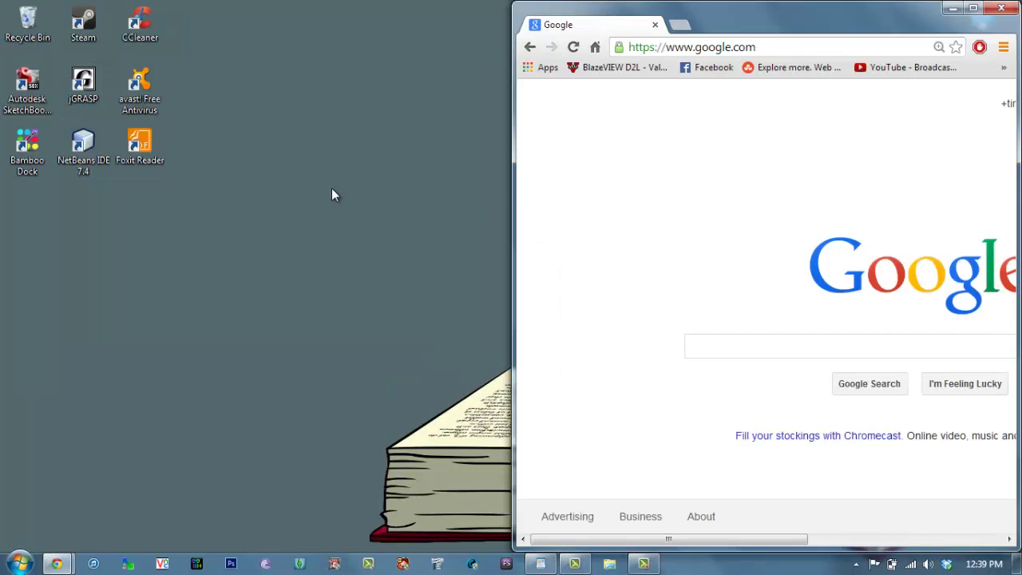
key(super+Left)
key(super+Left)
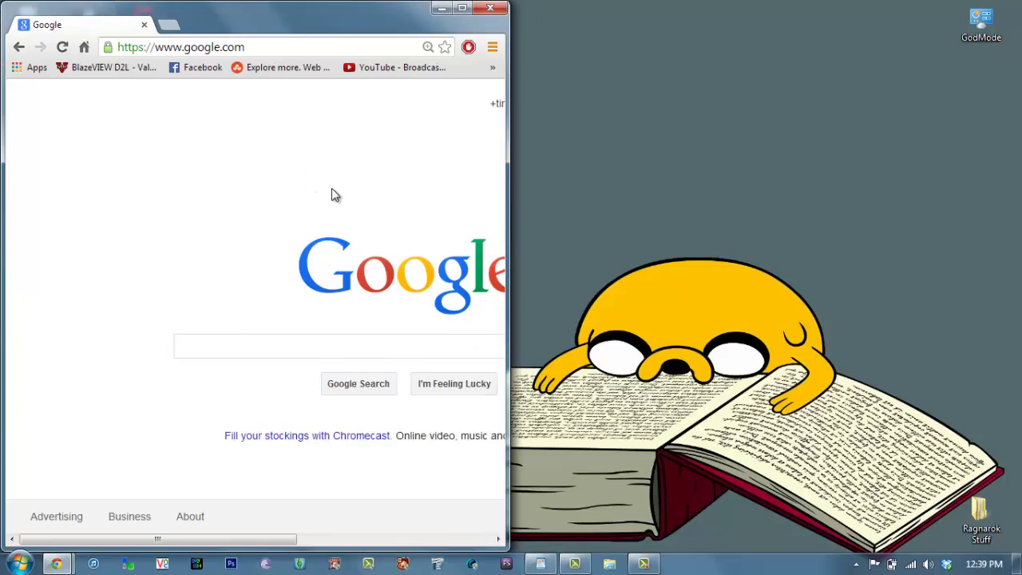
key(super+Up)
Step: Snap Chrome back and forth between the right and left screen halves
key(super+Right)
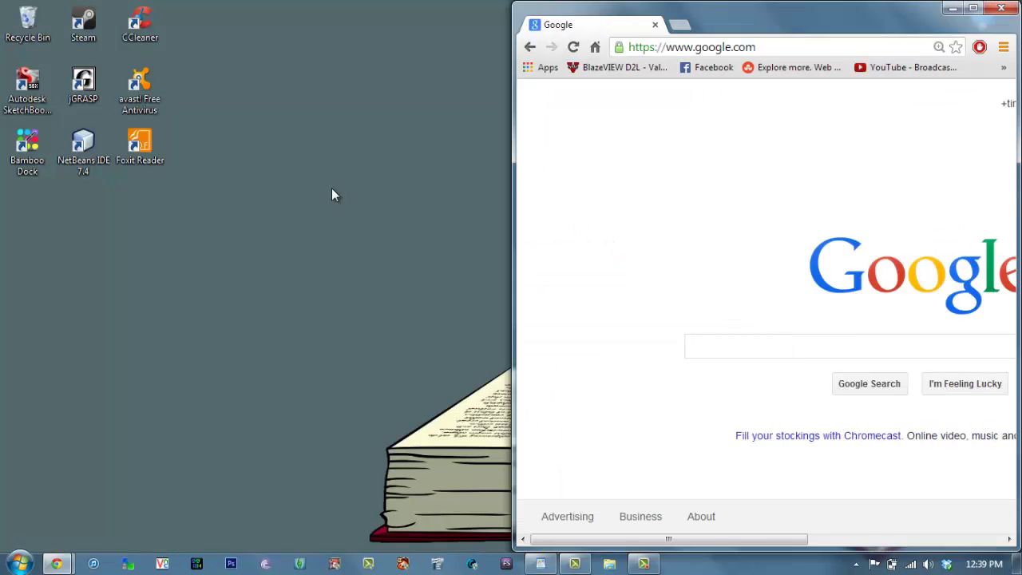
key(super+Left)
key(super+Left)
key(super+Right)
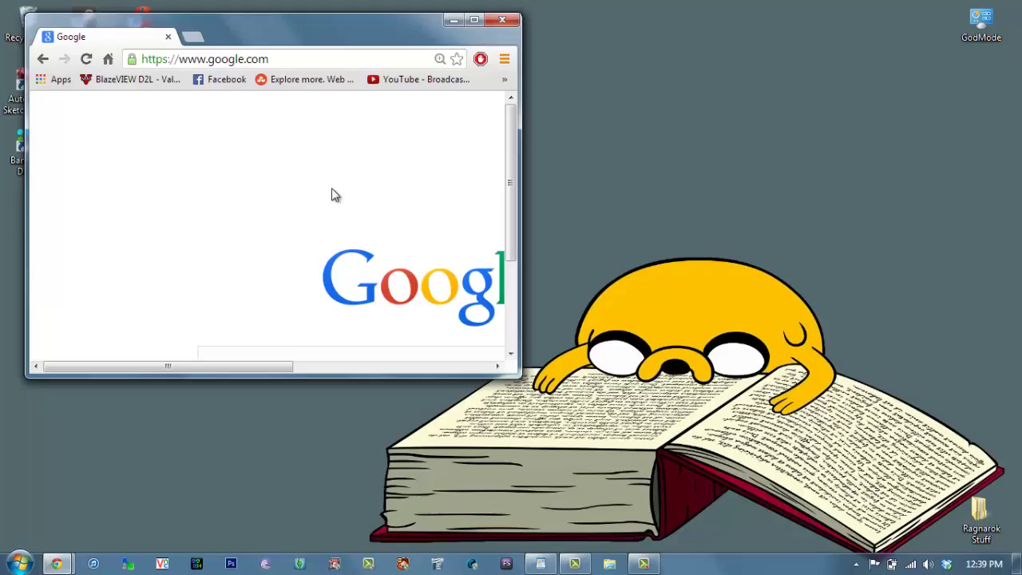
key(super+Right)
key(super+Left)
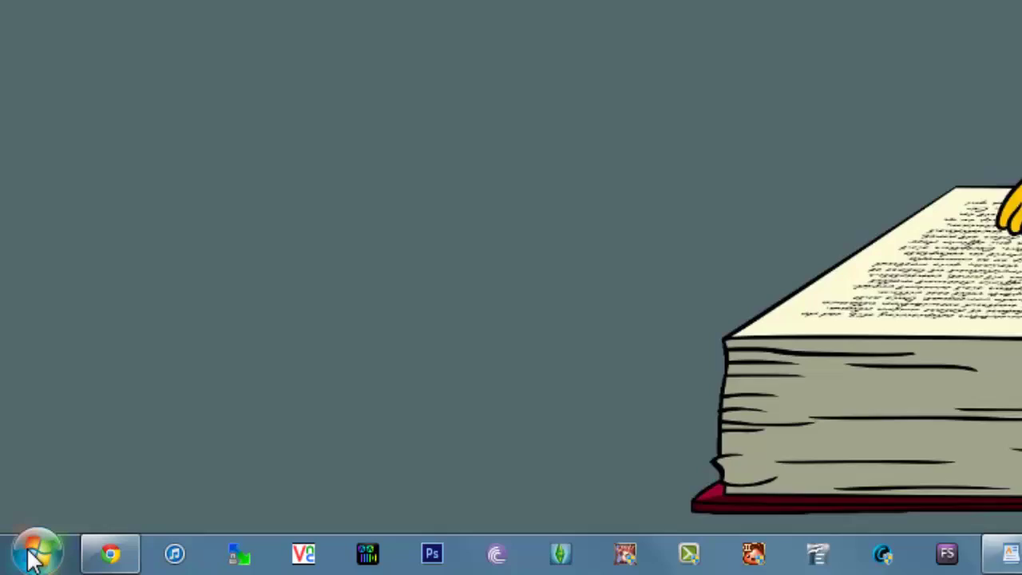
Step: Open Control Panel from Start, keeping the Category view
click(36, 559)
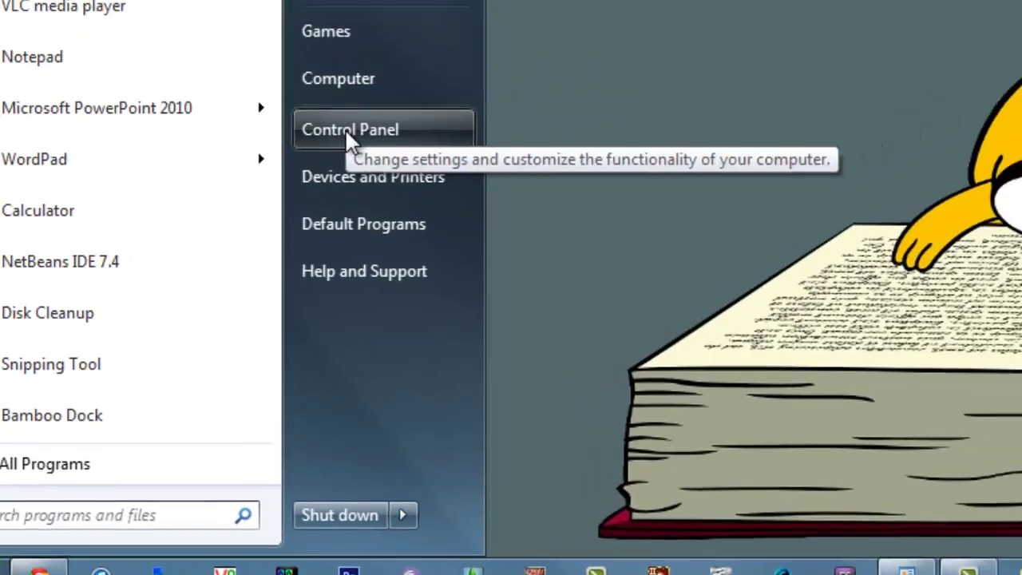
click(456, 62)
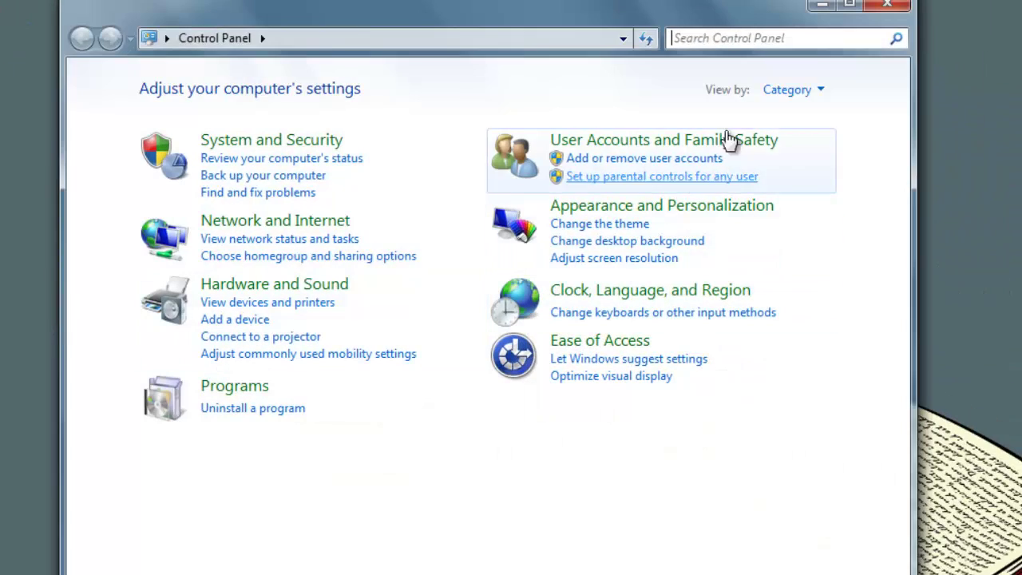
click(823, 90)
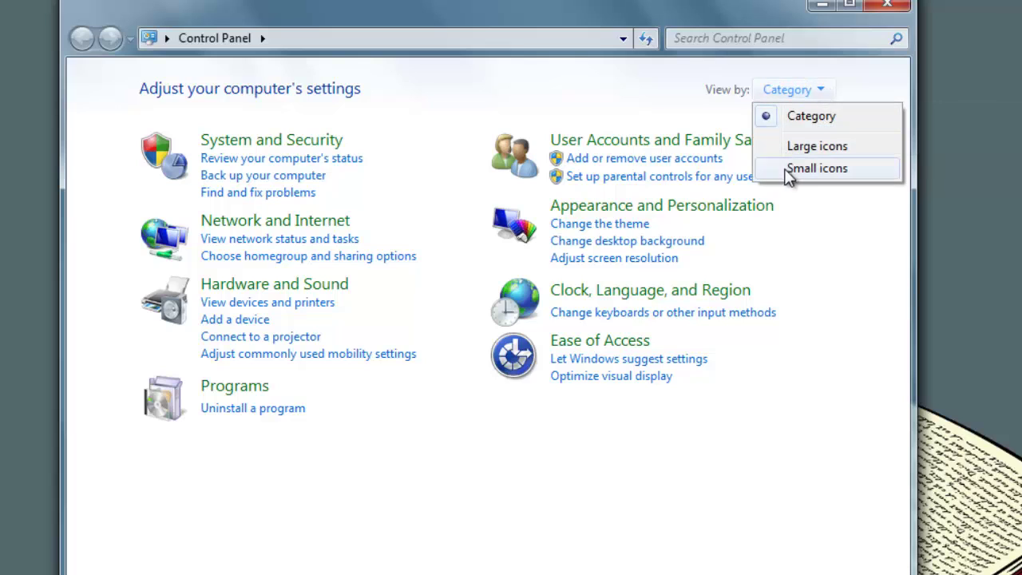
click(809, 117)
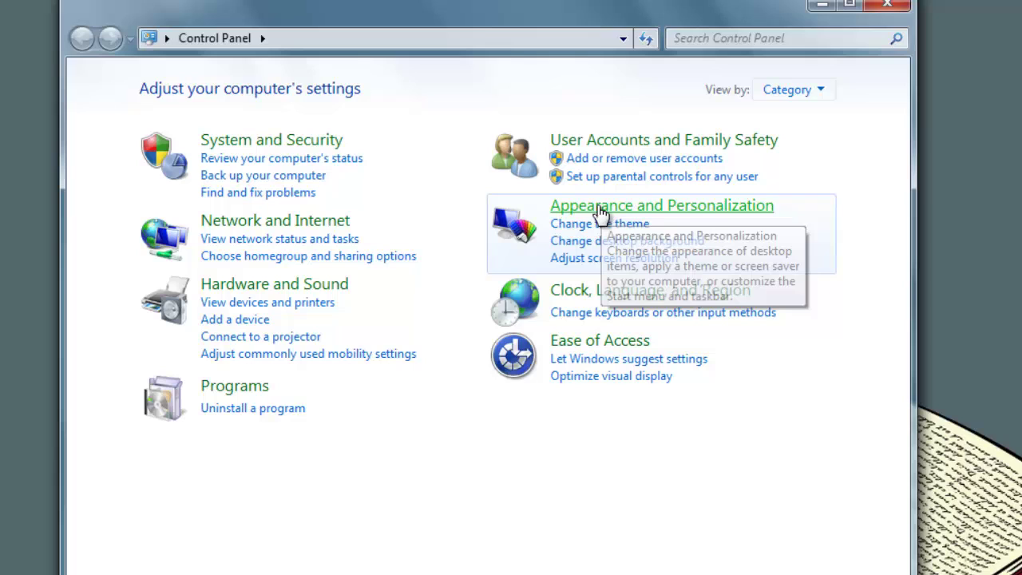
Step: Select 'Show hidden files, folders, and drives' in Appearance and Personalization, then close Control Panel
click(693, 207)
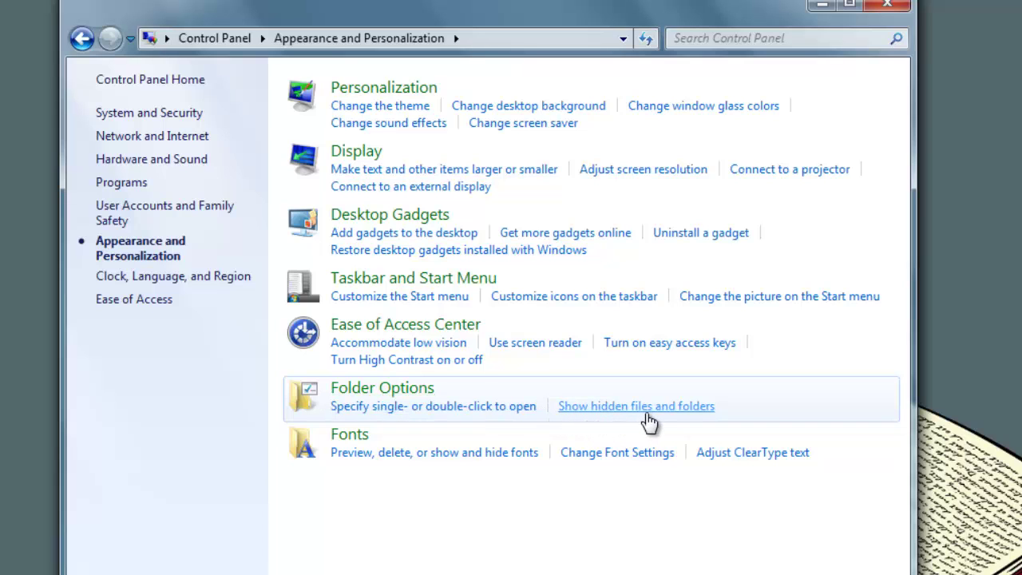
click(645, 414)
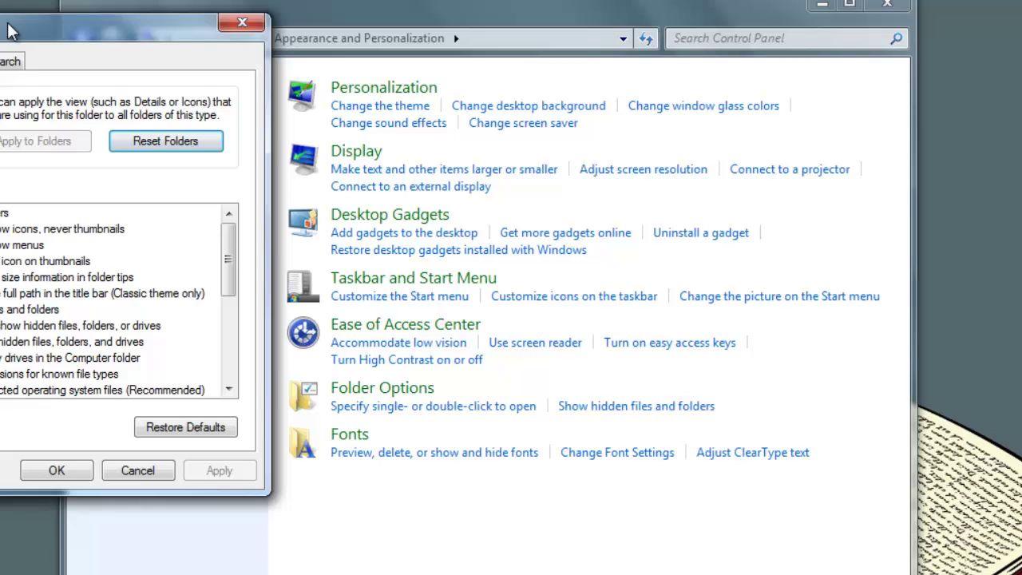
drag(16, 26, 444, 44)
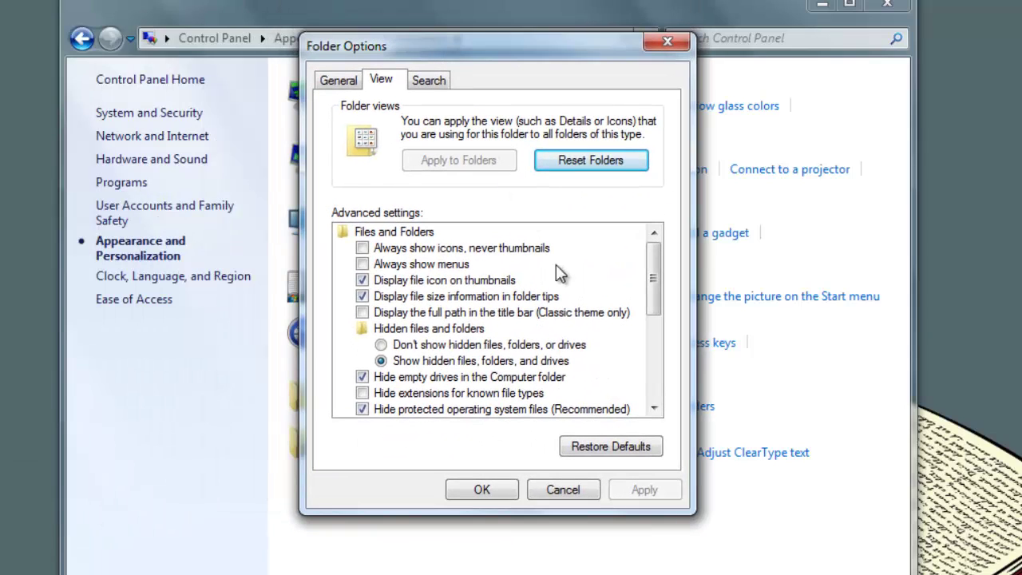
mouse_move(654, 292)
mouse_down()
mouse_move(651, 369)
mouse_move(652, 294)
mouse_up()
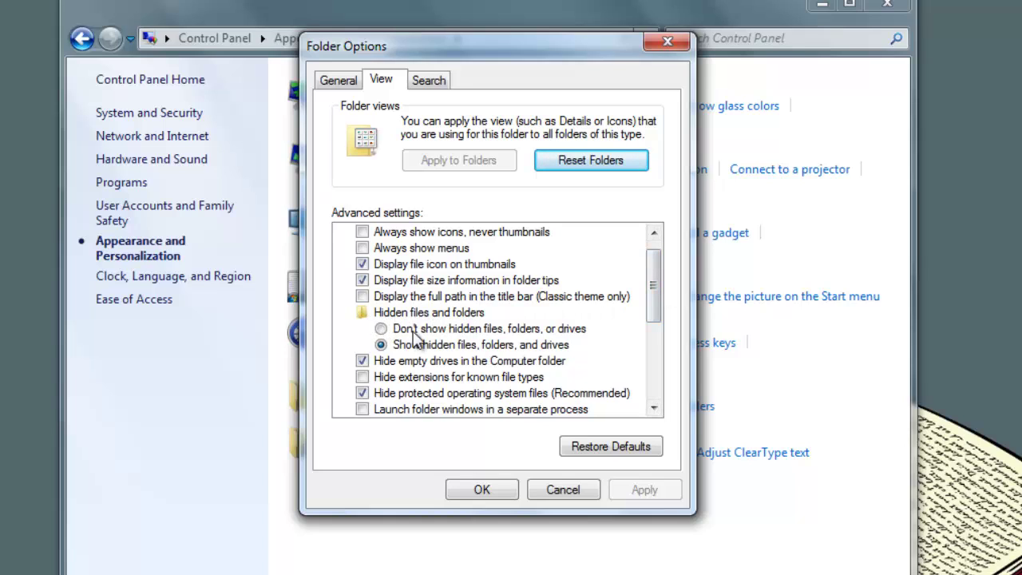
click(380, 344)
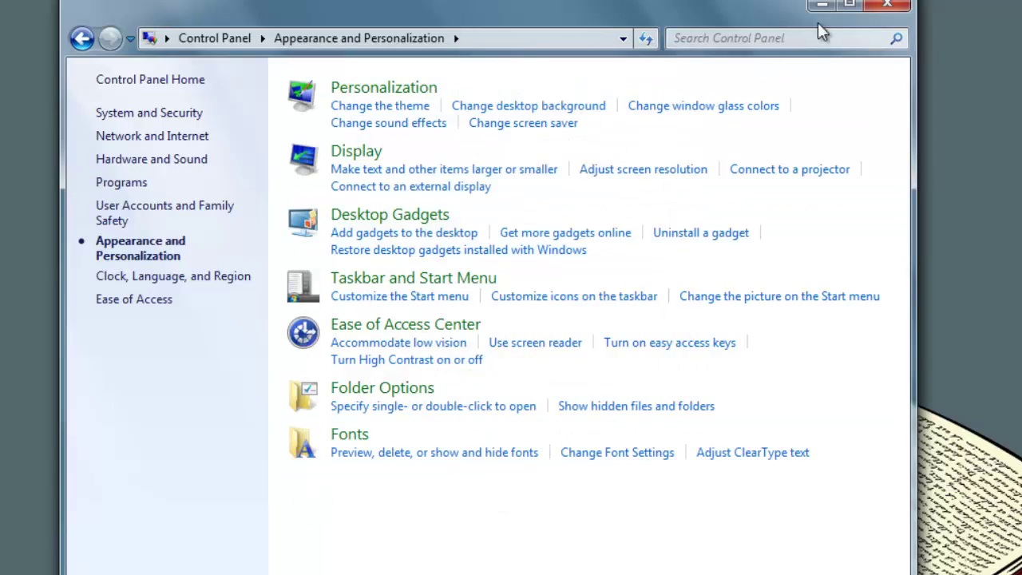
click(898, 8)
Step: Open Local Disk (C:) from Computer and scroll through its folder list
click(19, 564)
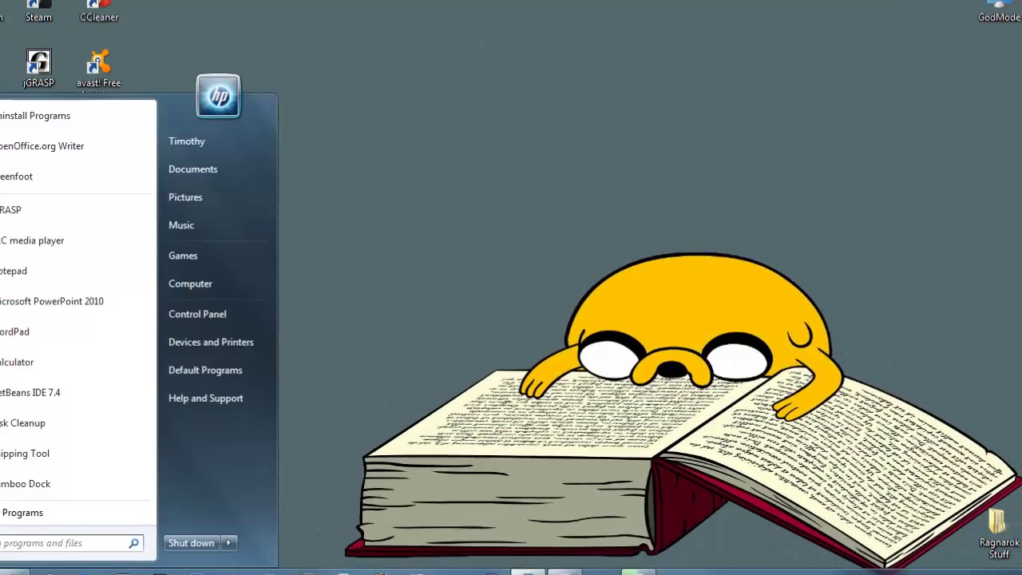
click(255, 294)
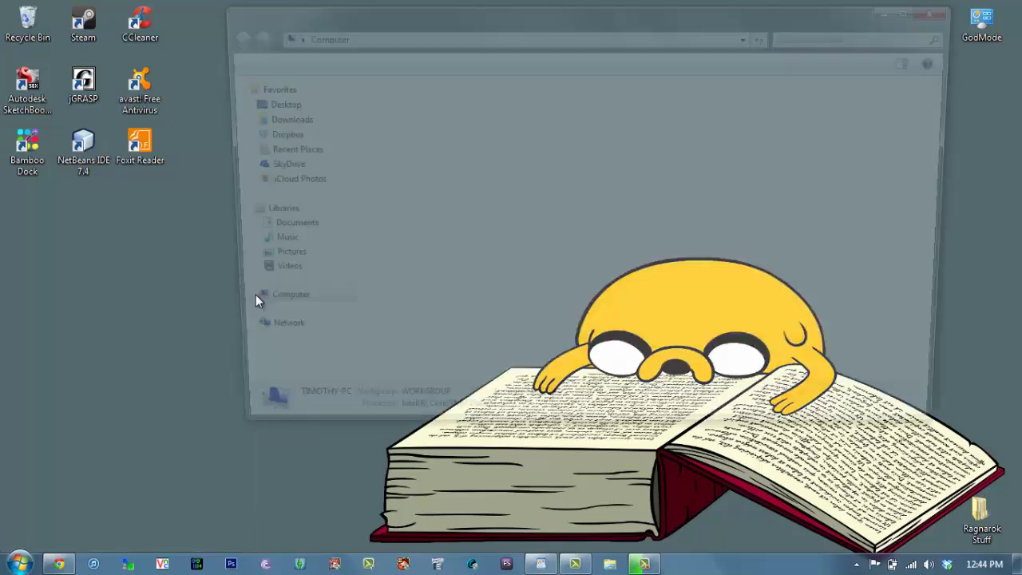
double_click(400, 120)
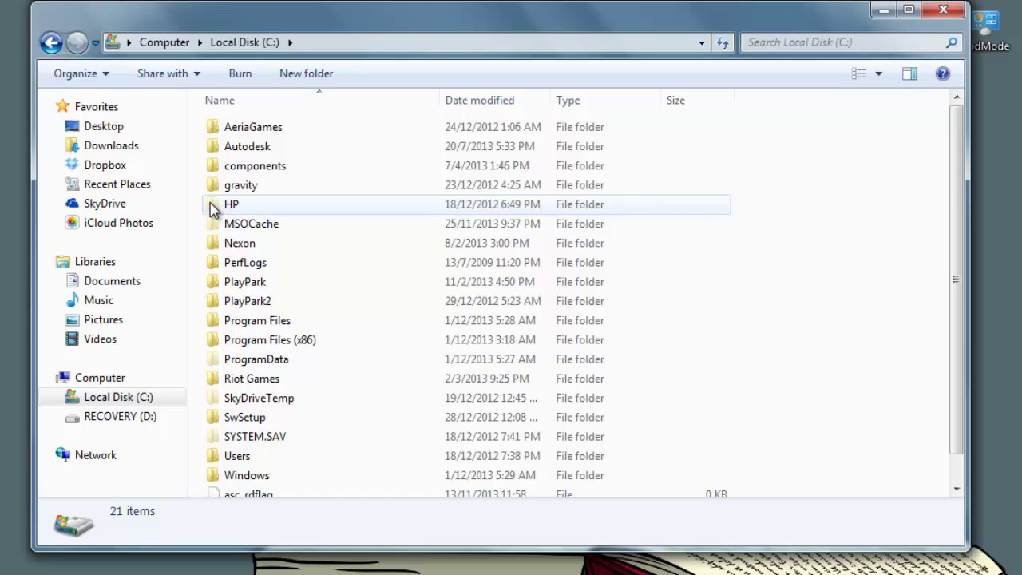
mouse_move(211, 213)
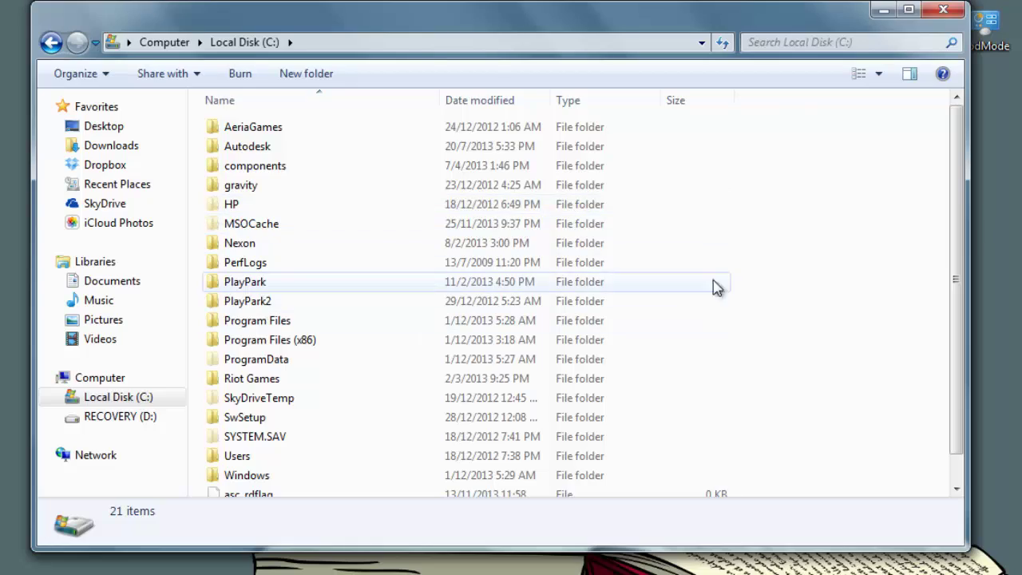
scroll(855, 296, down, 1)
scroll(856, 295, up, 1)
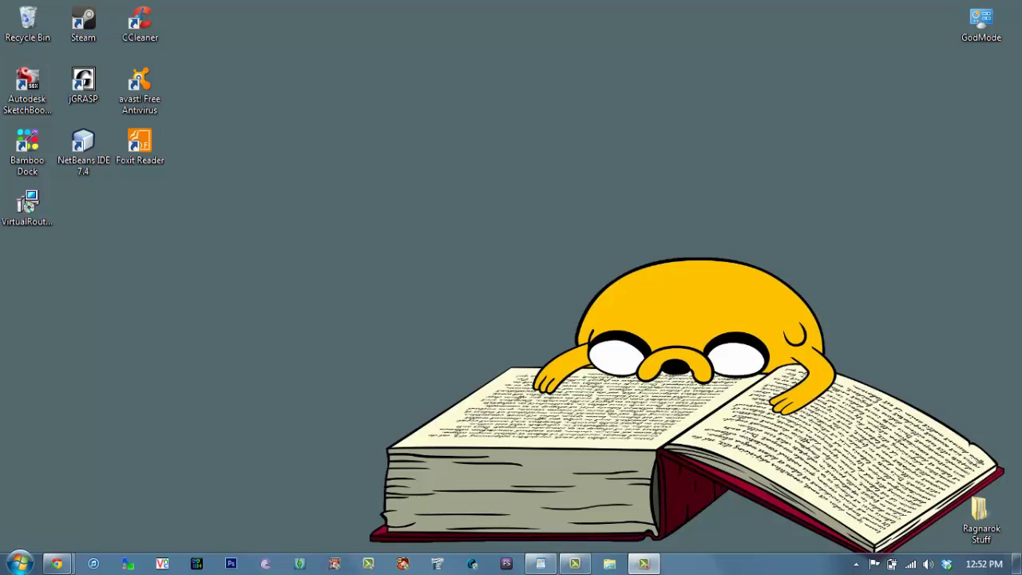
Step: Download Virtual Router from its CodePlex page, minimize Chrome, and select VirtualRouterInstaller.msi on the desktop
mouse_move(57, 564)
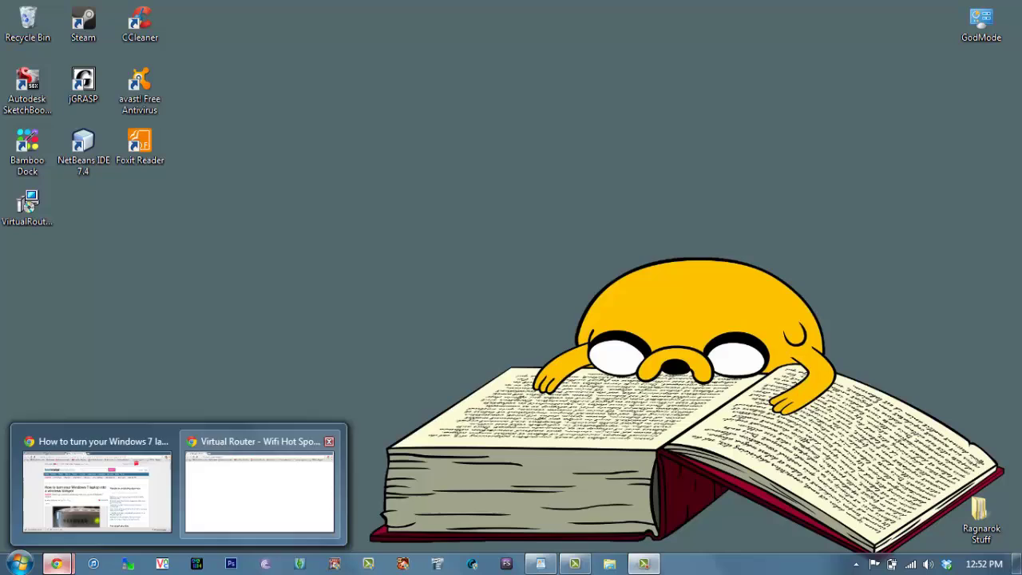
click(260, 488)
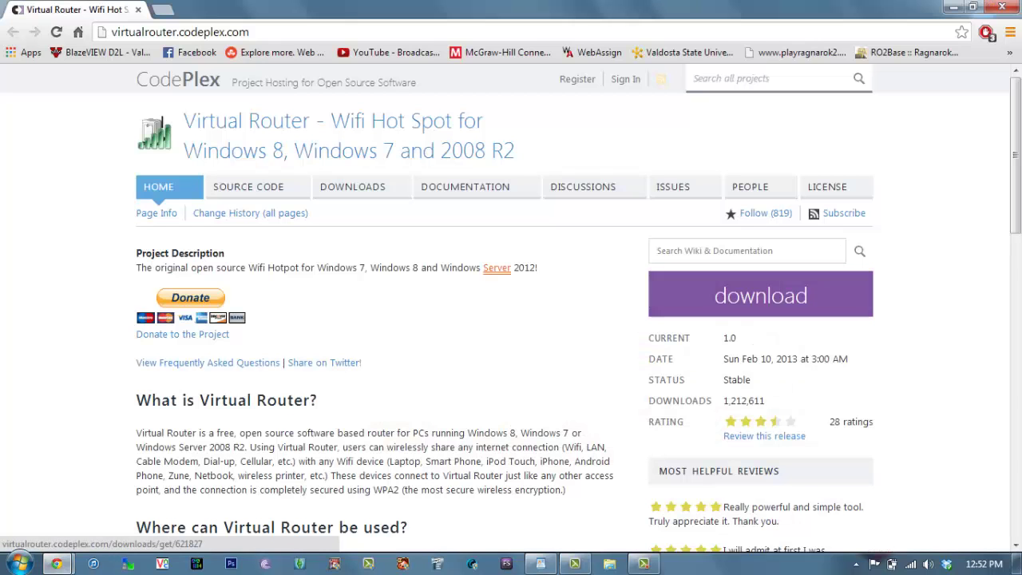
click(759, 296)
click(760, 296)
click(953, 8)
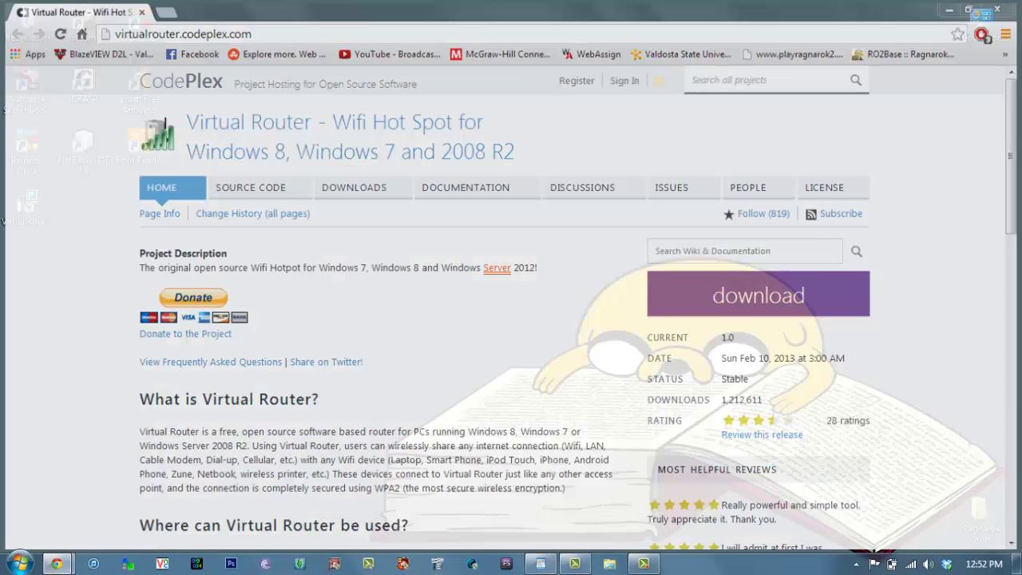
click(27, 206)
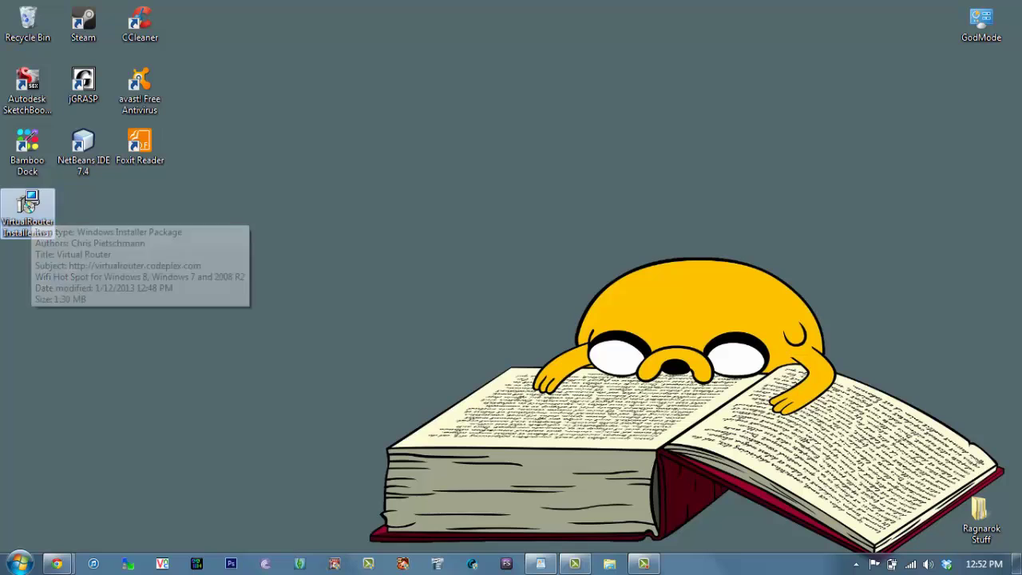
Step: Open Virtual Router Manager from the tray, enter the hotspot password, and start the VirtualRouter.codeplex.com router
click(855, 563)
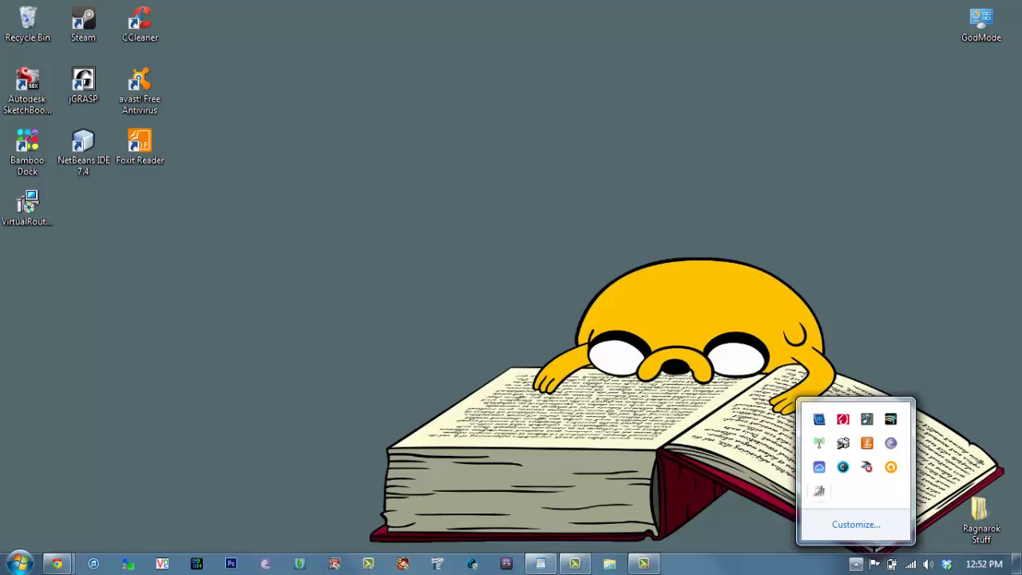
double_click(819, 490)
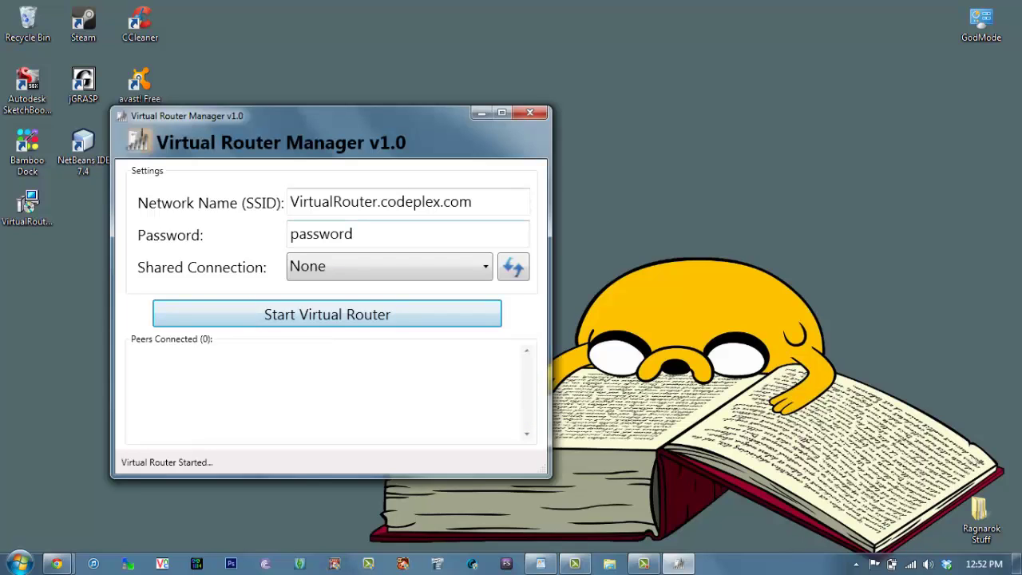
mouse_move(475, 202)
mouse_down()
mouse_move(290, 202)
mouse_move(474, 202)
mouse_up()
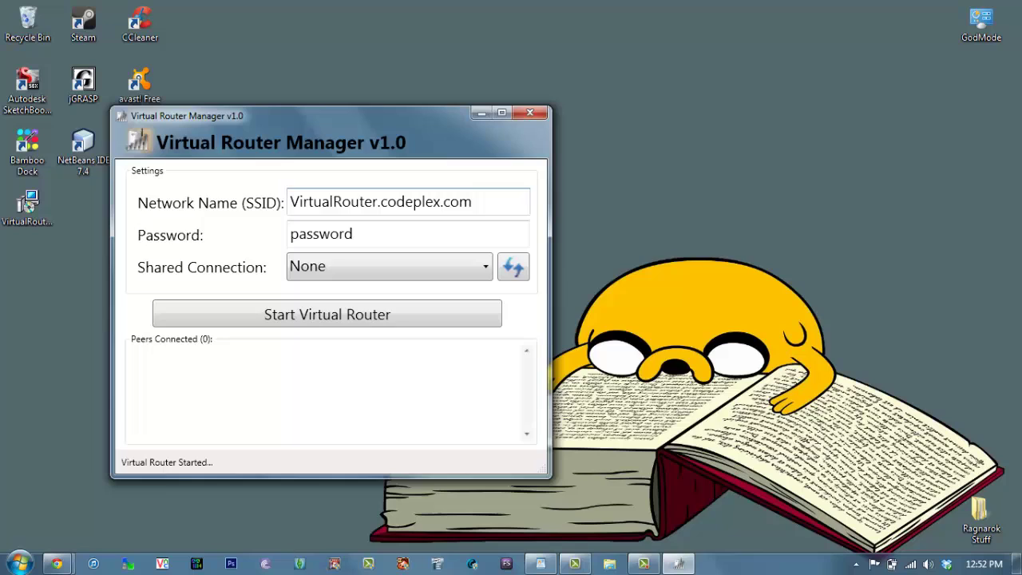
key(Tab)
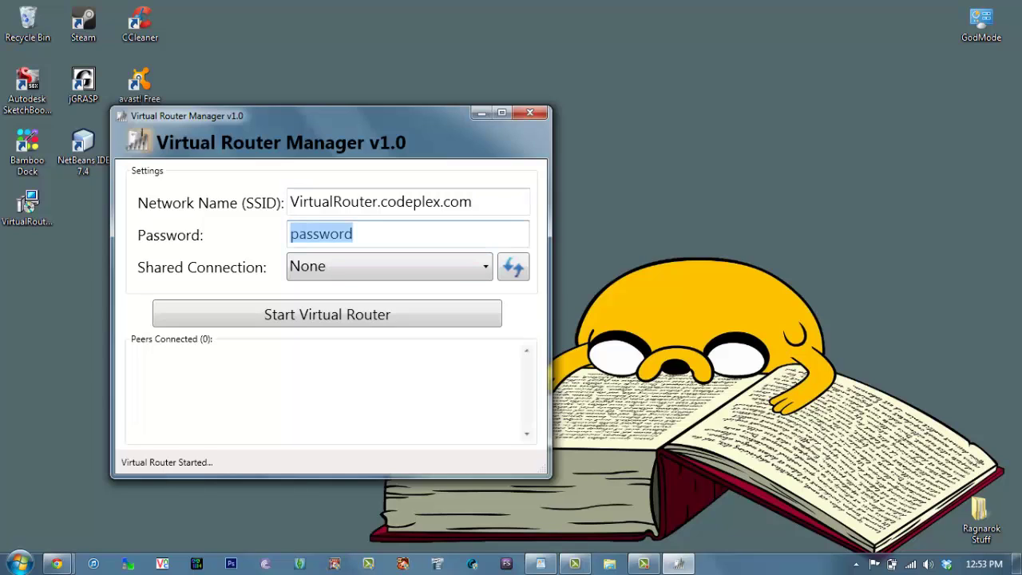
text(password)
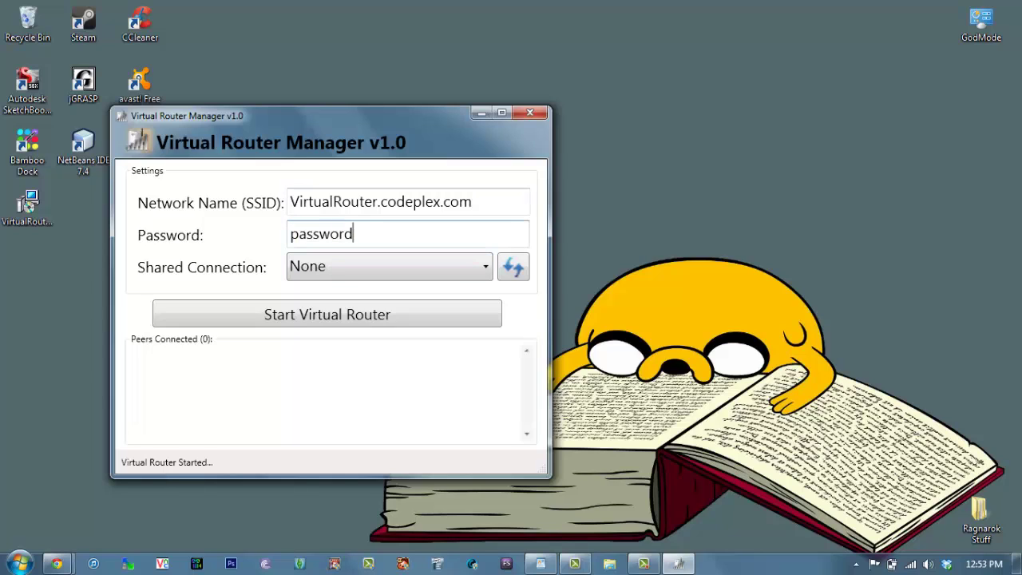
key(Tab)
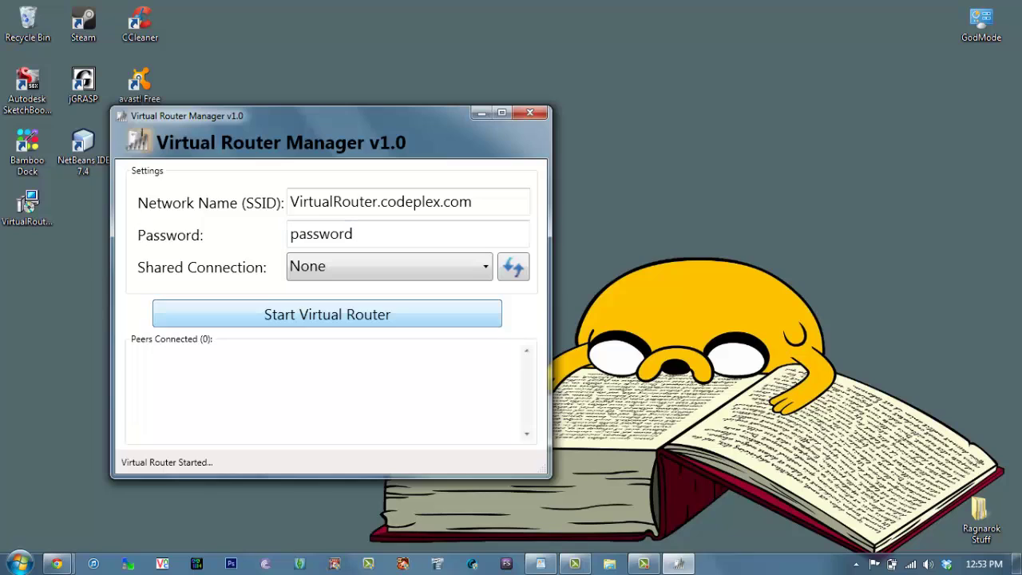
key(Return)
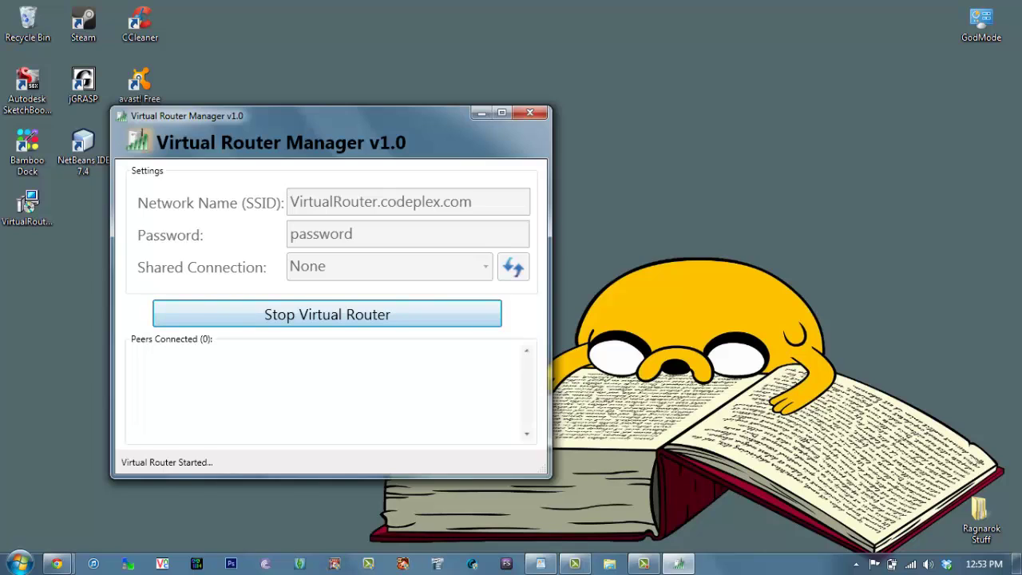
mouse_move(910, 570)
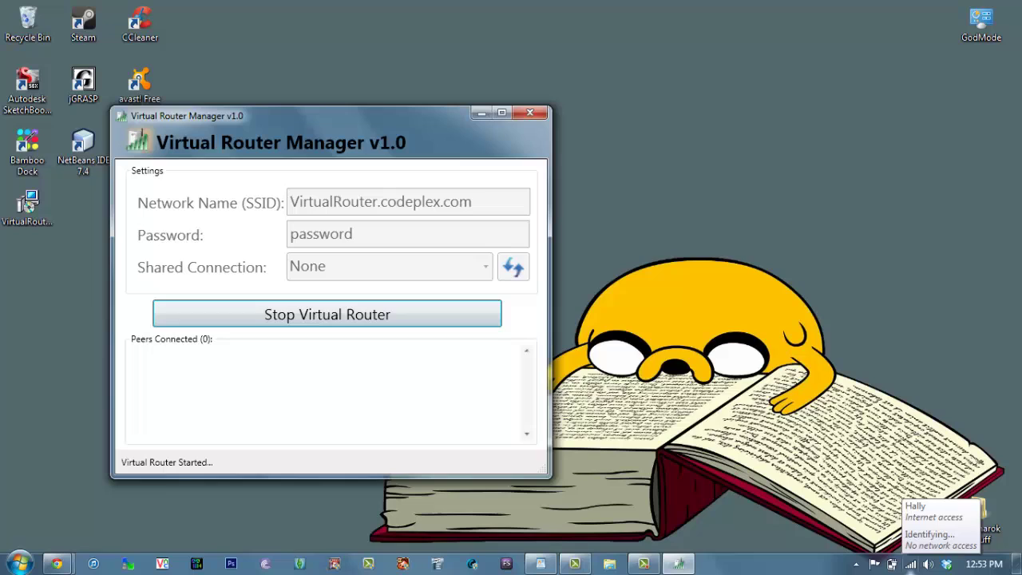